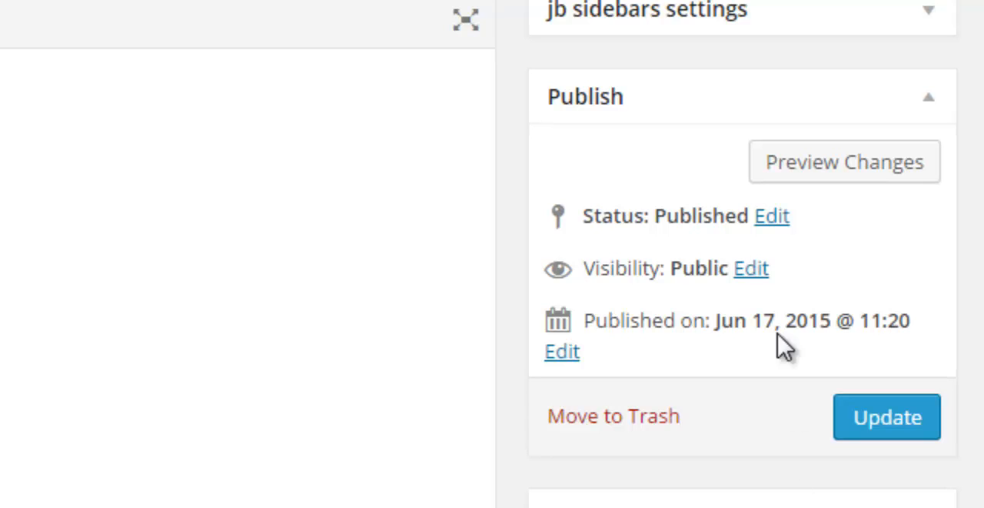
# Review the post status choices and keep the status as Published.
pyautogui.click(773, 219)
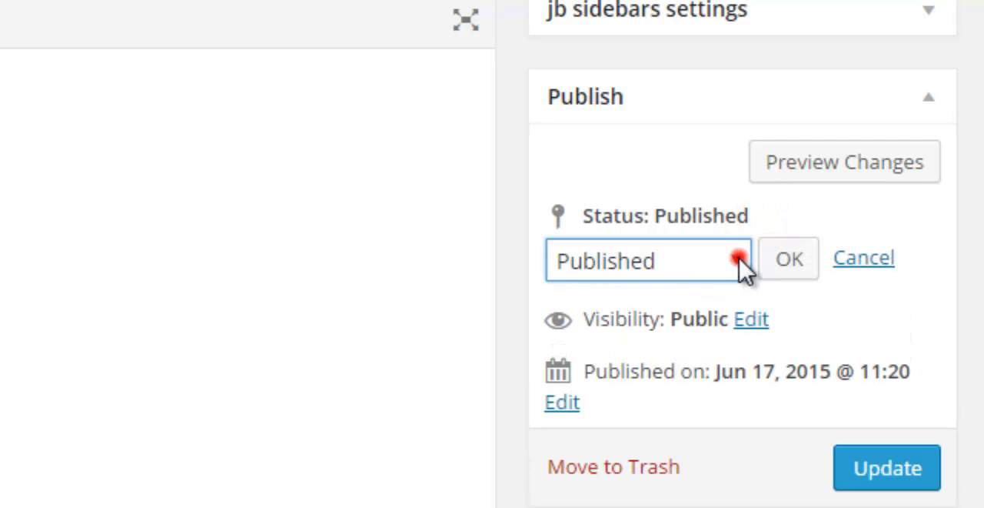
pyautogui.click(736, 260)
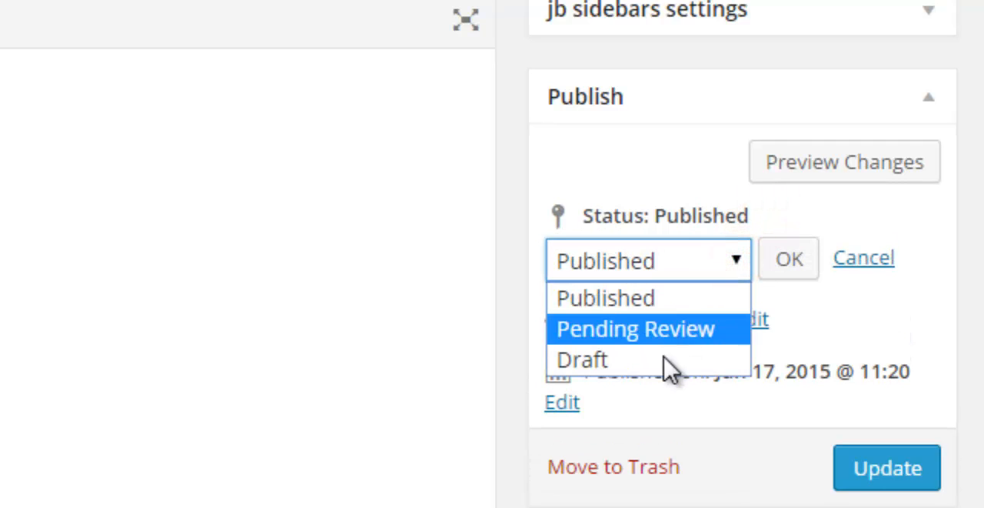
pyautogui.click(677, 302)
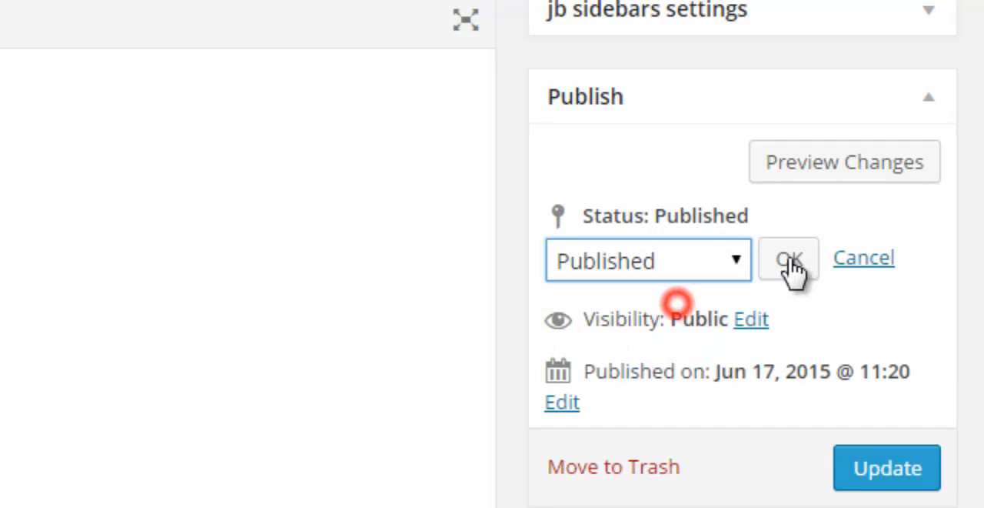
pyautogui.click(789, 259)
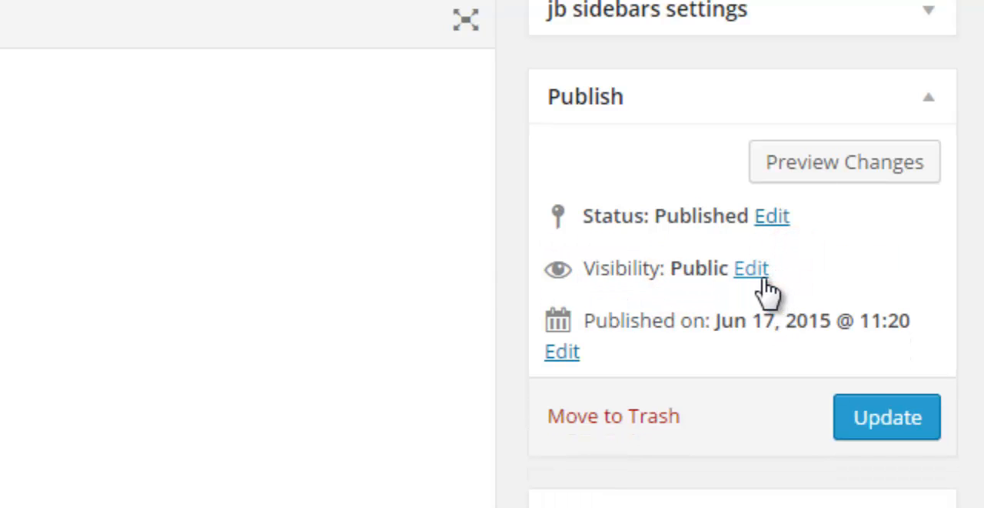
# Under Visibility, mark the post to stick to the front page.
pyautogui.click(752, 269)
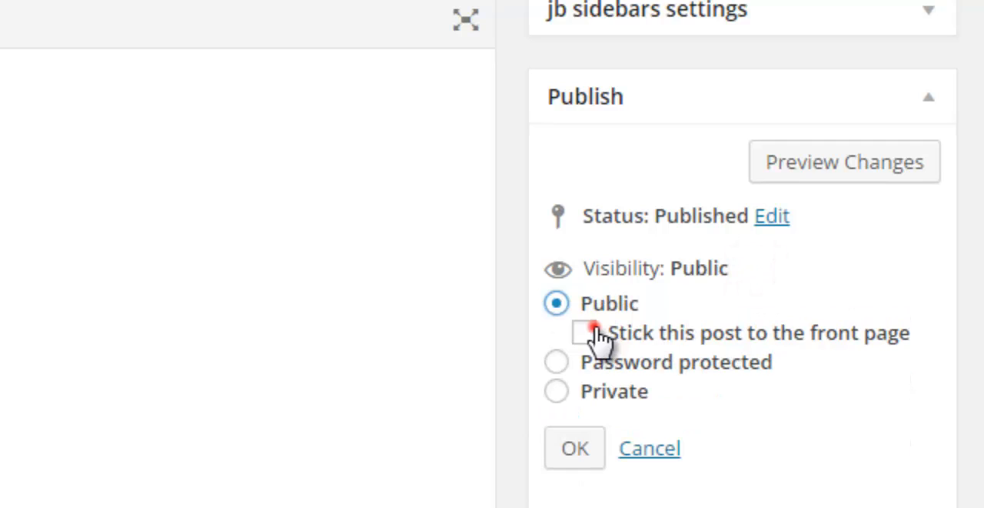
pyautogui.click(586, 332)
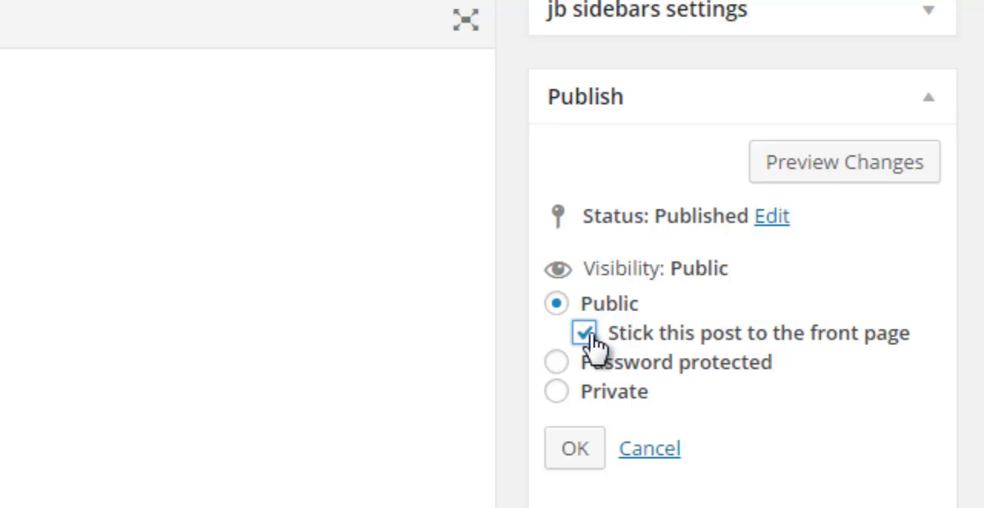
# Try Password protected and Private visibility, then cancel to keep the post Public.
pyautogui.click(584, 332)
pyautogui.click(556, 361)
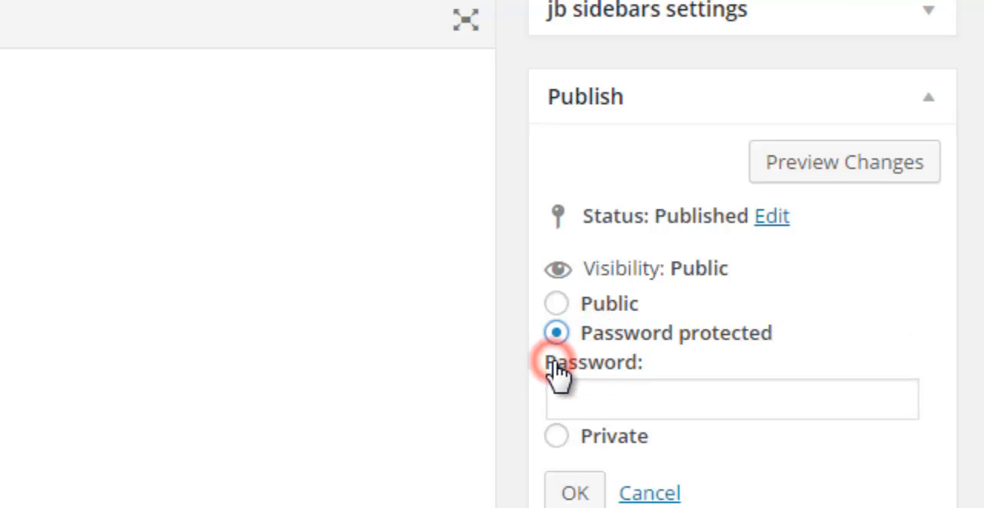
pyautogui.click(579, 388)
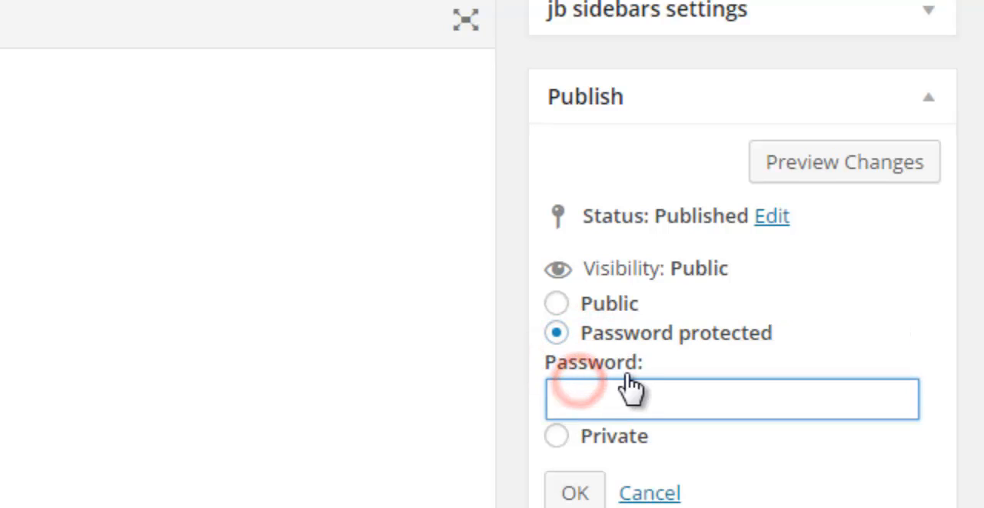
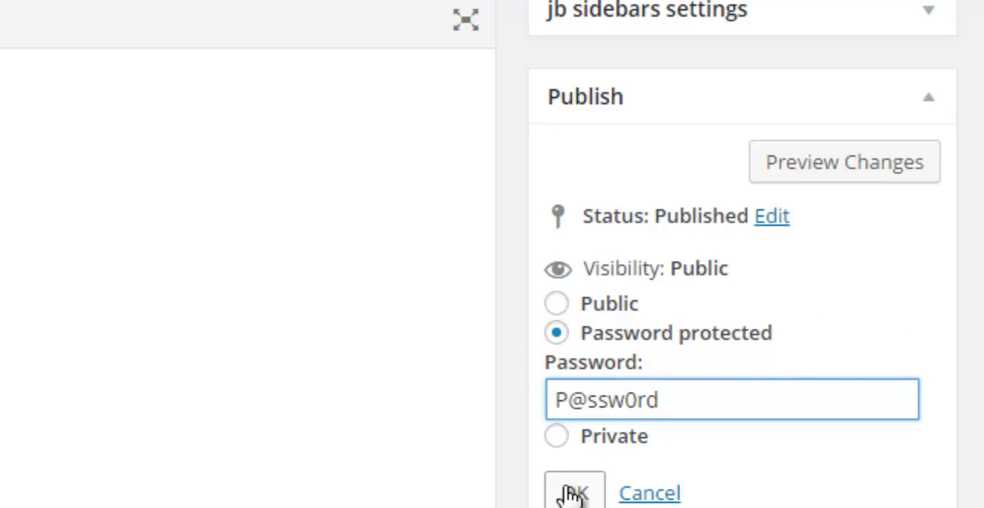
pyautogui.click(556, 435)
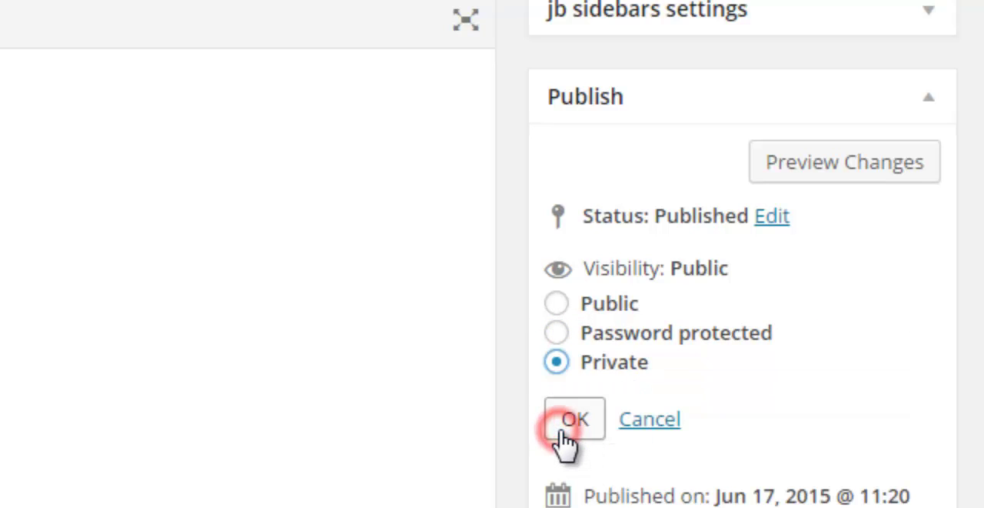
pyautogui.click(649, 418)
# Reschedule the publish time to 13:20 on Jun 17, 2015.
pyautogui.click(562, 351)
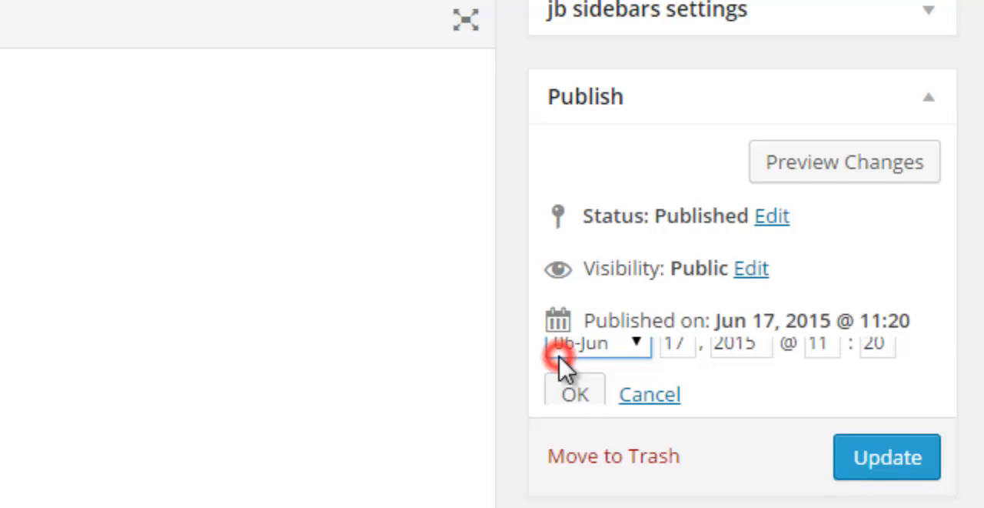
pyautogui.click(821, 358)
pyautogui.write('13')
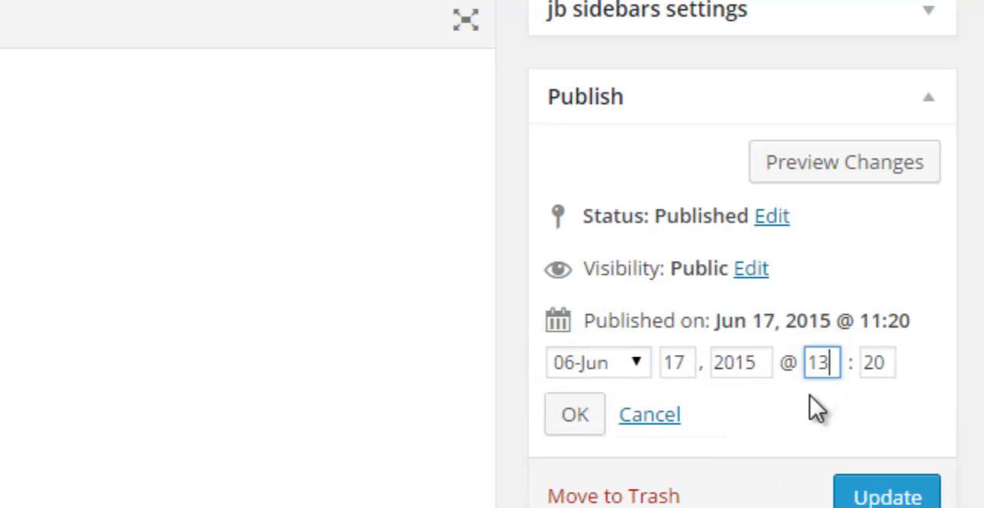
pyautogui.click(575, 422)
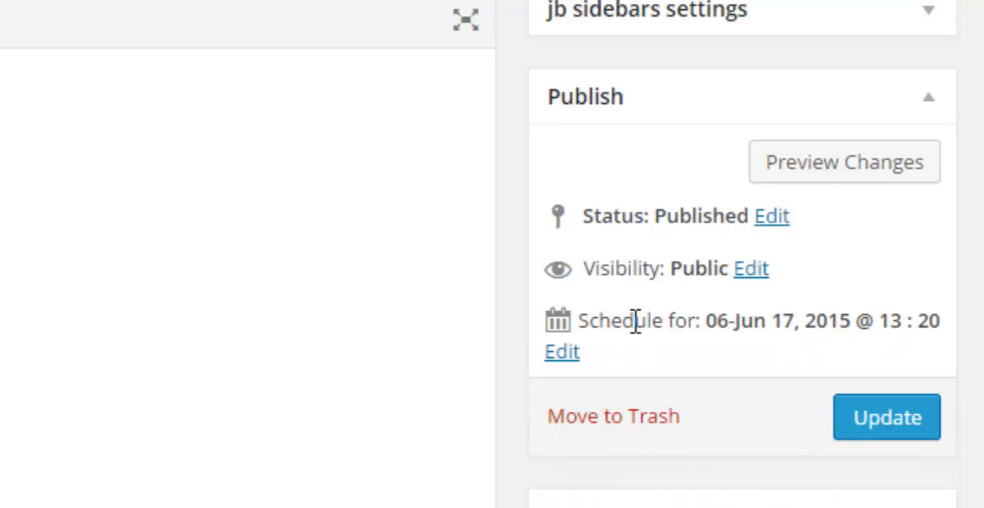
# Restore the publish time to 11:20 on Jun 17, 2015 and update the post.
pyautogui.click(562, 351)
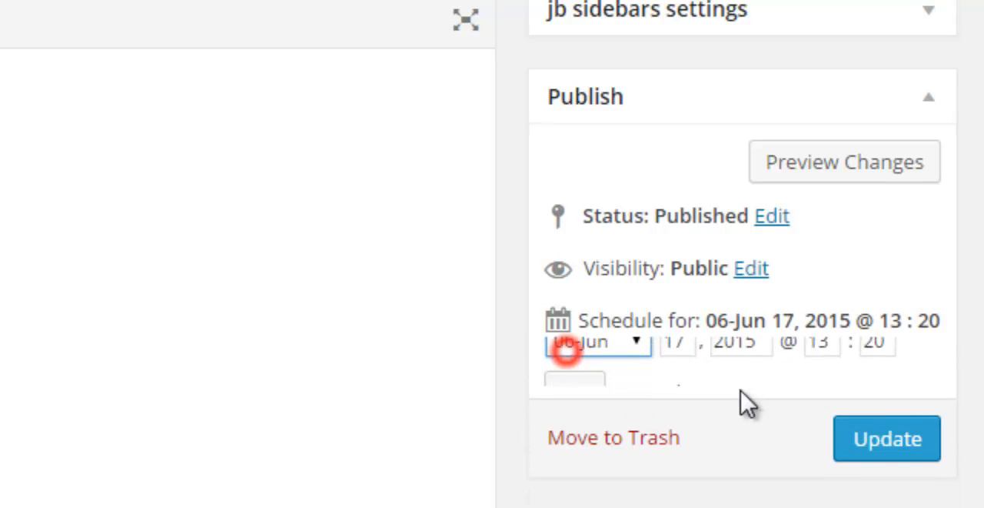
pyautogui.doubleClick(823, 362)
pyautogui.write('11')
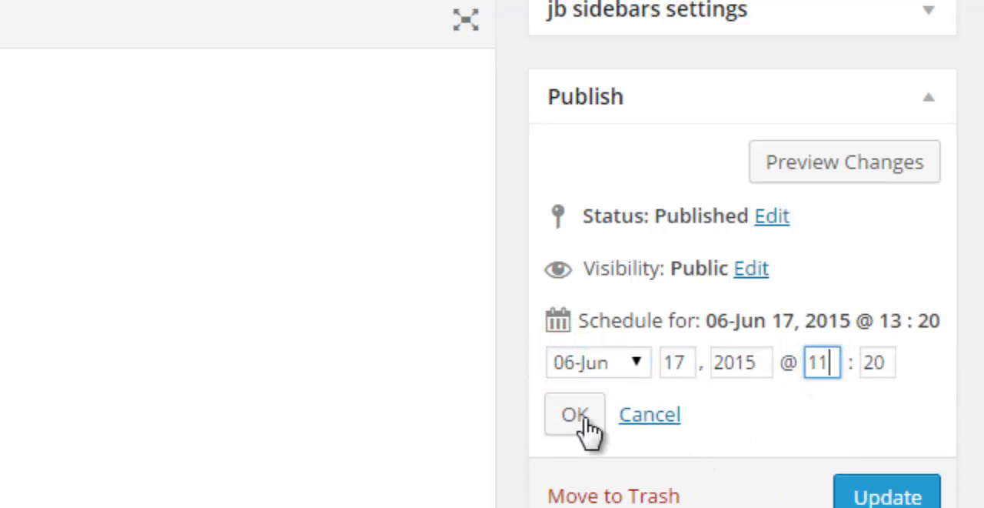
pyautogui.click(575, 414)
pyautogui.click(866, 421)
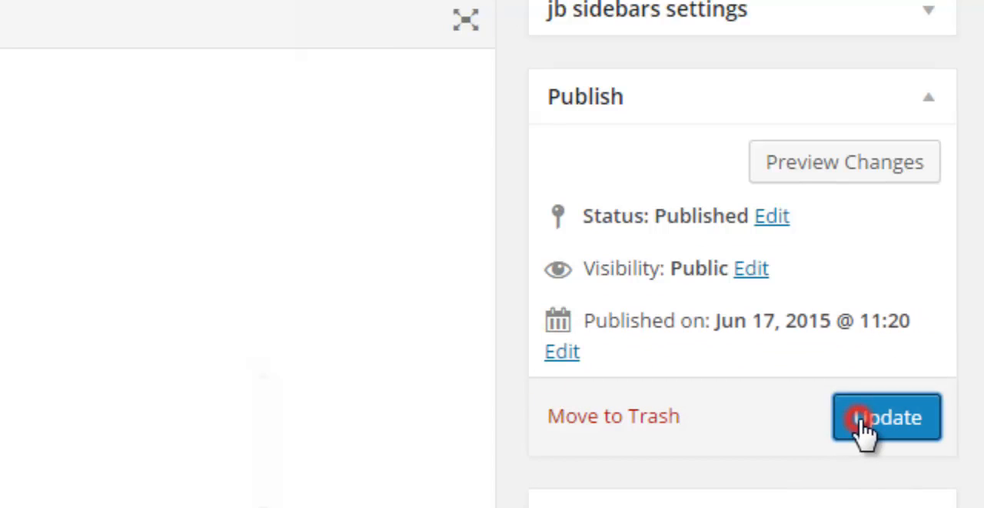